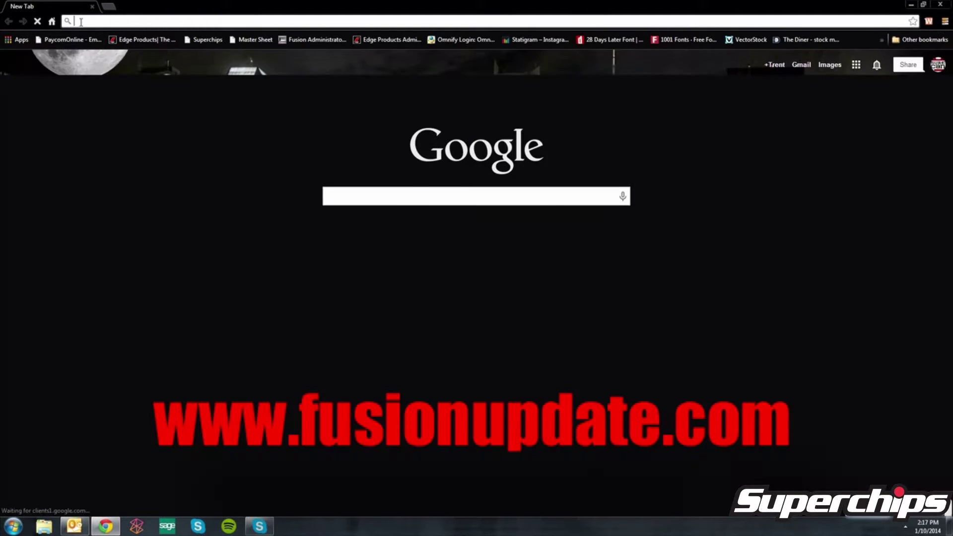
Go to fusionupdate.com and start downloading the MyStyleSetup.exe installer.
{"action": "type", "text": "fusionupdate.com"}
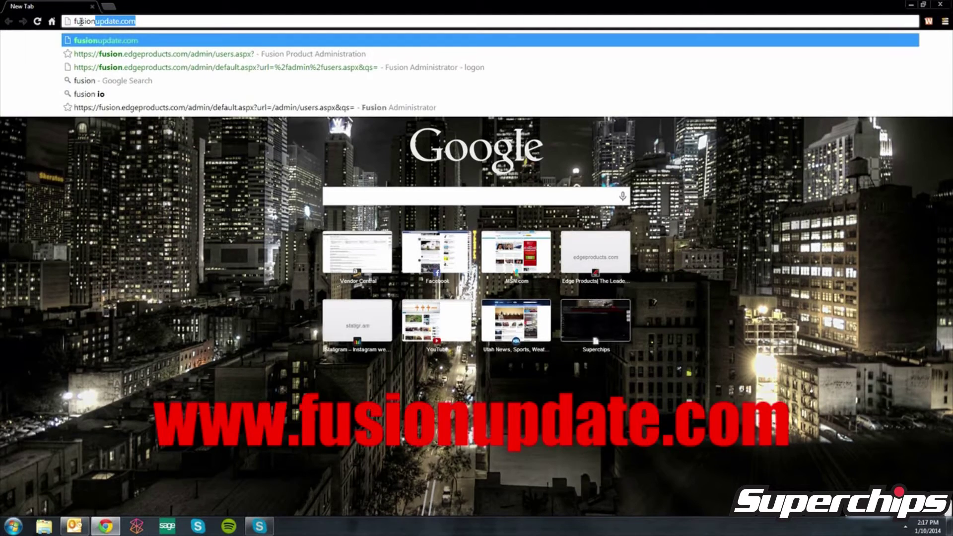
{"action": "key", "text": "Return"}
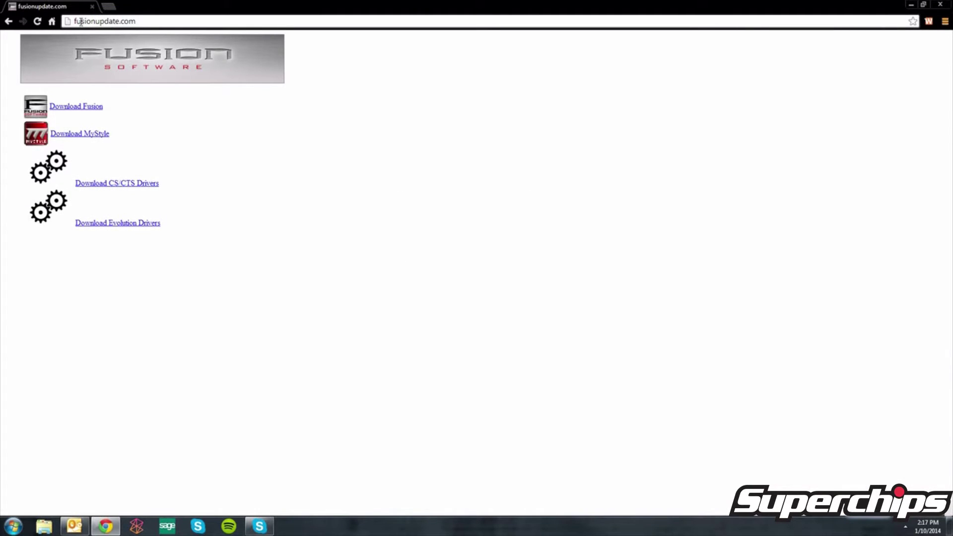
{"action": "left_click", "coordinate": [70, 134]}
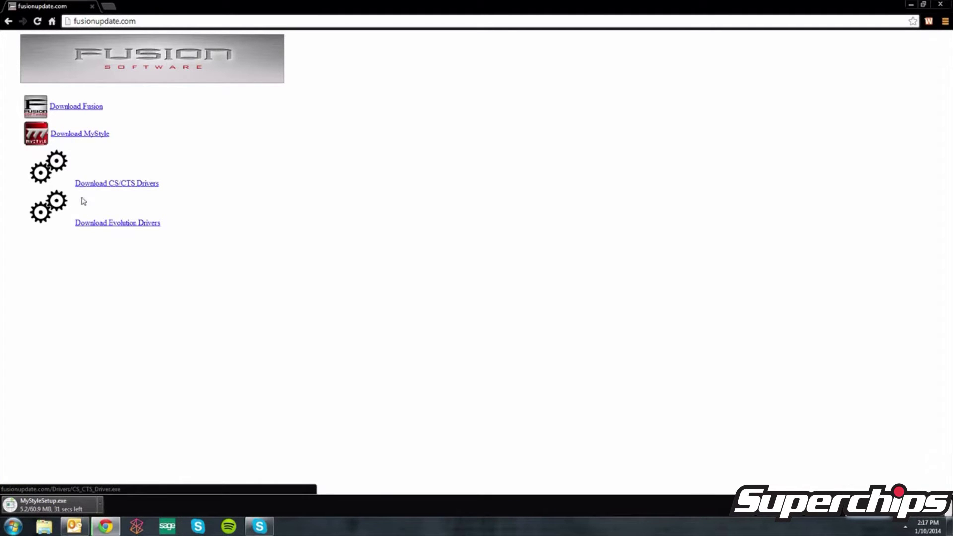
Run MyStyleSetup.exe despite the unverified warning, finish with repair, and acknowledge the unsigned driver note.
{"action": "left_click", "coordinate": [41, 510]}
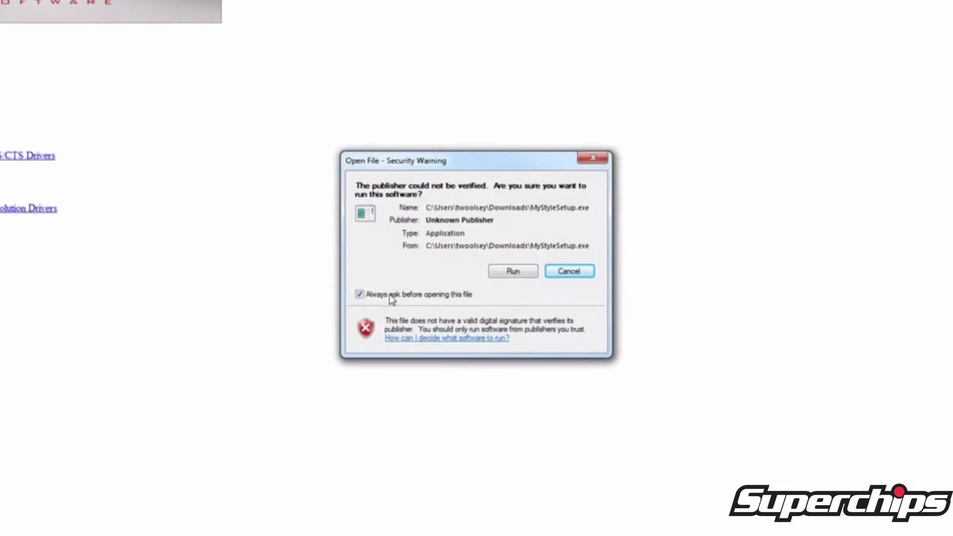
{"action": "left_click", "coordinate": [514, 271]}
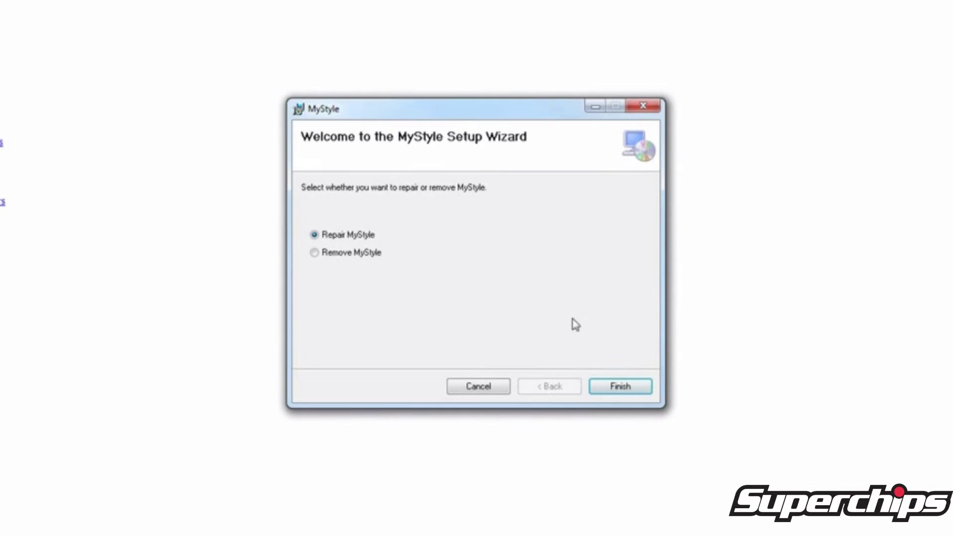
{"action": "left_click", "coordinate": [627, 388]}
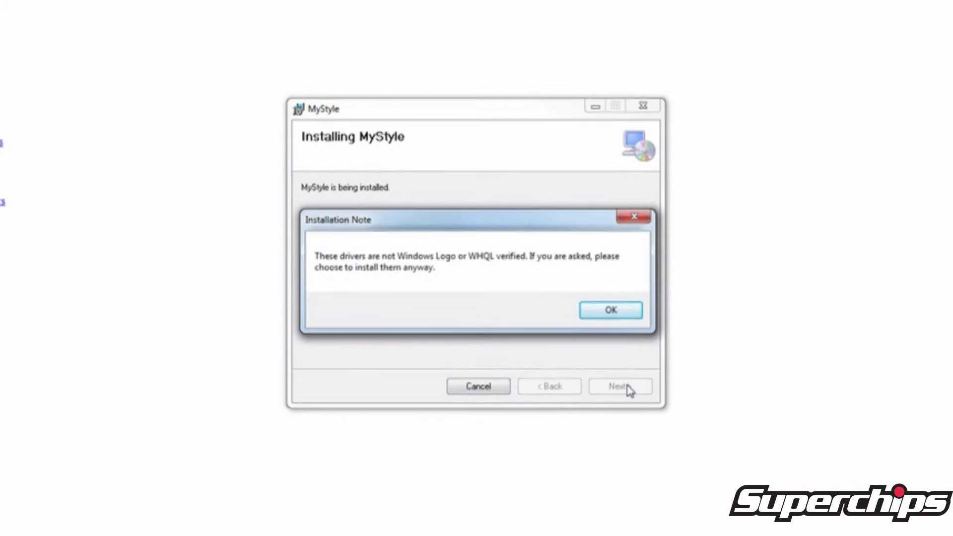
{"action": "left_click", "coordinate": [609, 312]}
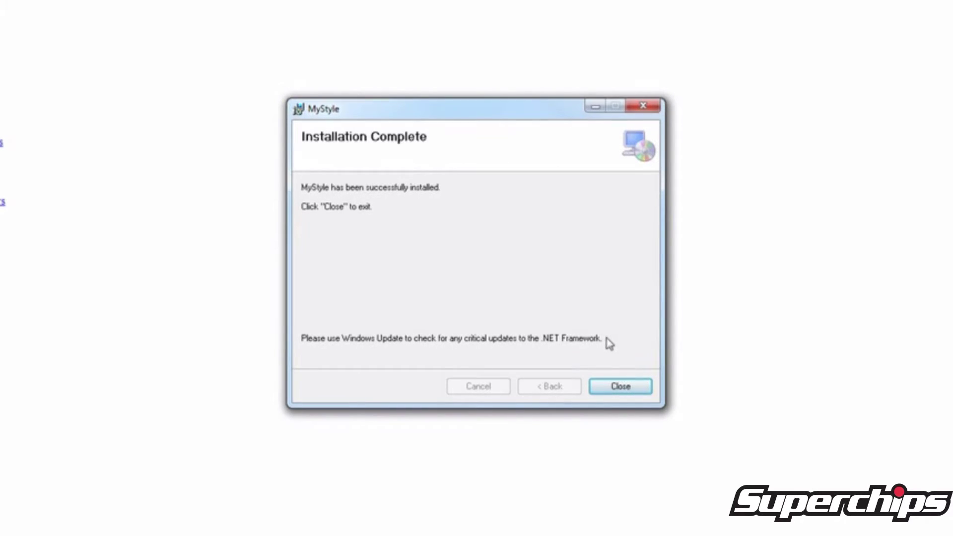
Close the completed installer so MyStyle launches and lists the connected device.
{"action": "left_click", "coordinate": [618, 387]}
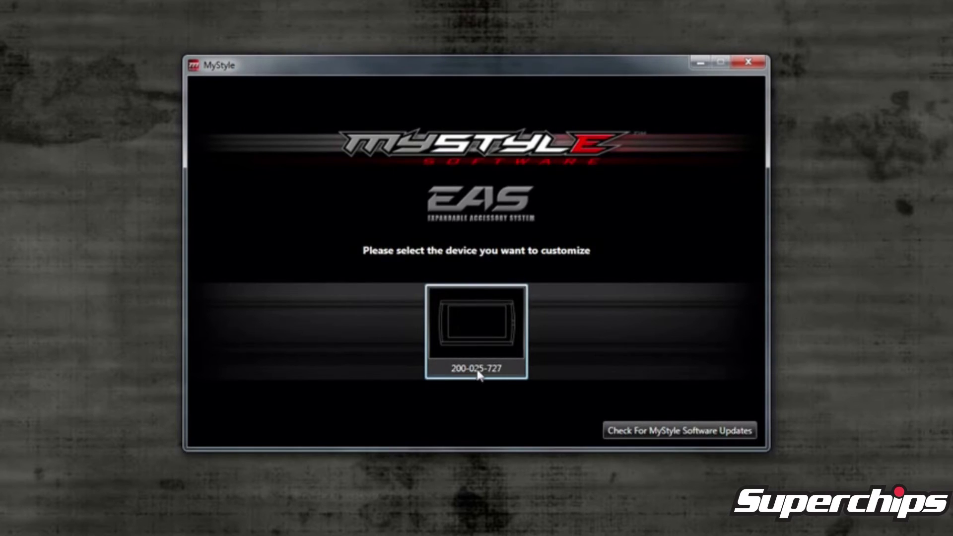
Select the connected device and decline copying existing EAS settings.
{"action": "left_click", "coordinate": [508, 370]}
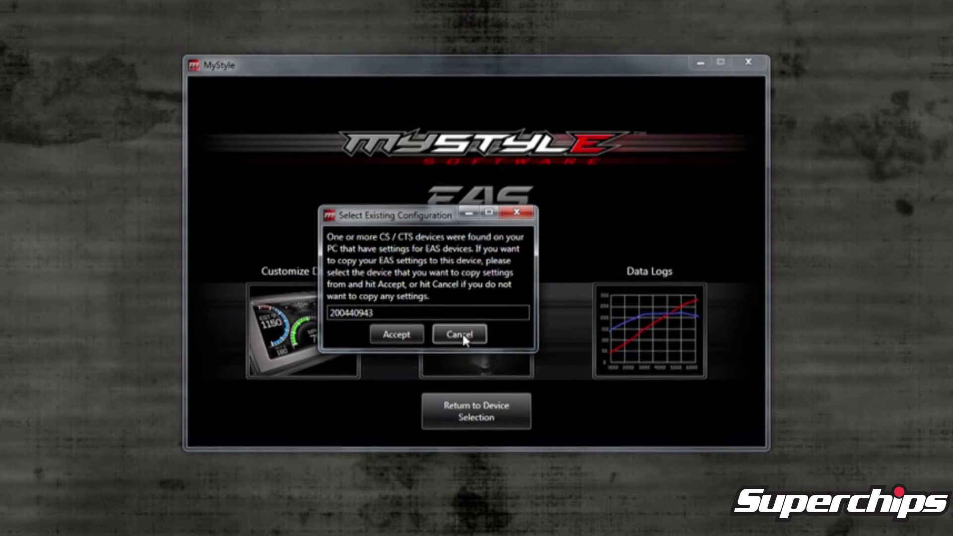
{"action": "left_click", "coordinate": [461, 334]}
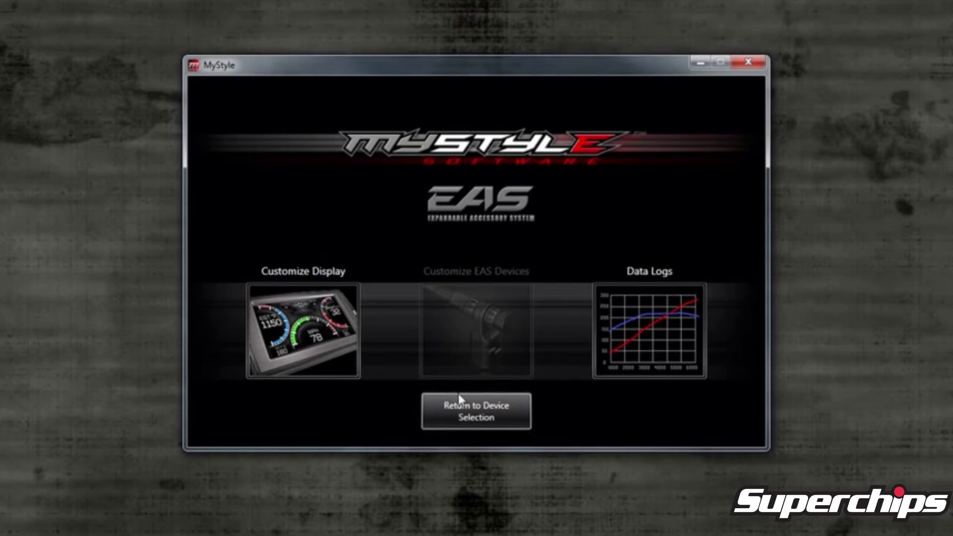
Open Customize Display and pick the orange flame background thumbnail for replacement.
{"action": "left_click", "coordinate": [308, 335]}
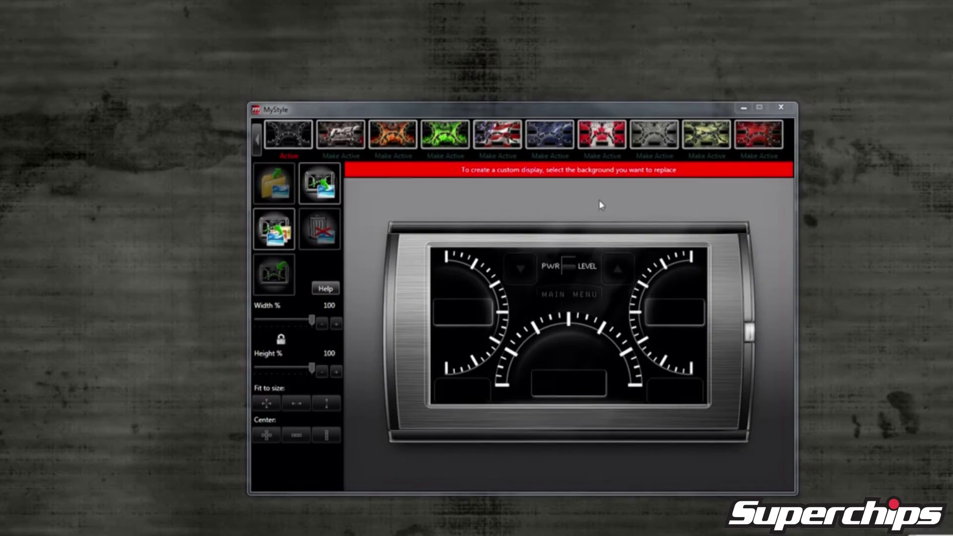
{"action": "left_click", "coordinate": [385, 141]}
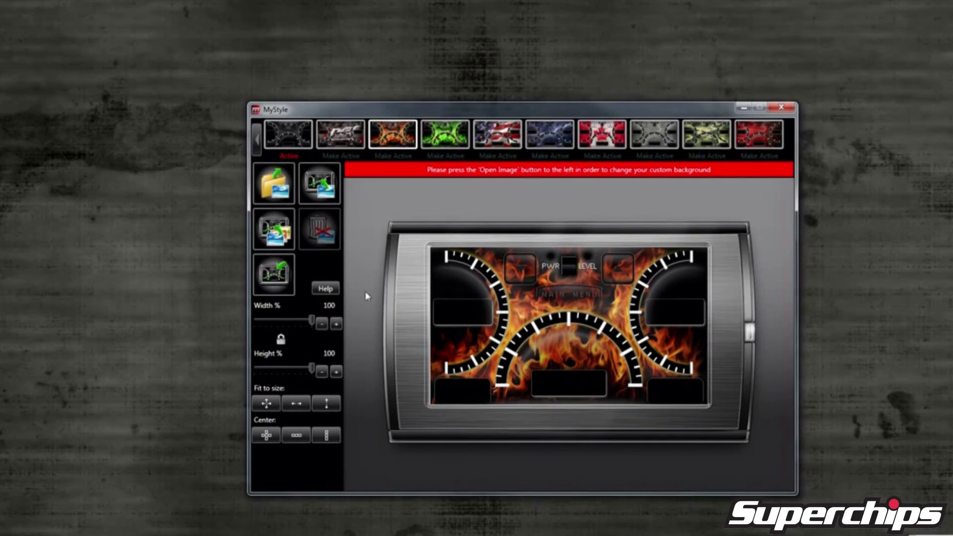
Load the Jeep photo as the custom background, replacing the initially loaded Ram 3500 truck photo.
{"action": "left_click", "coordinate": [281, 187]}
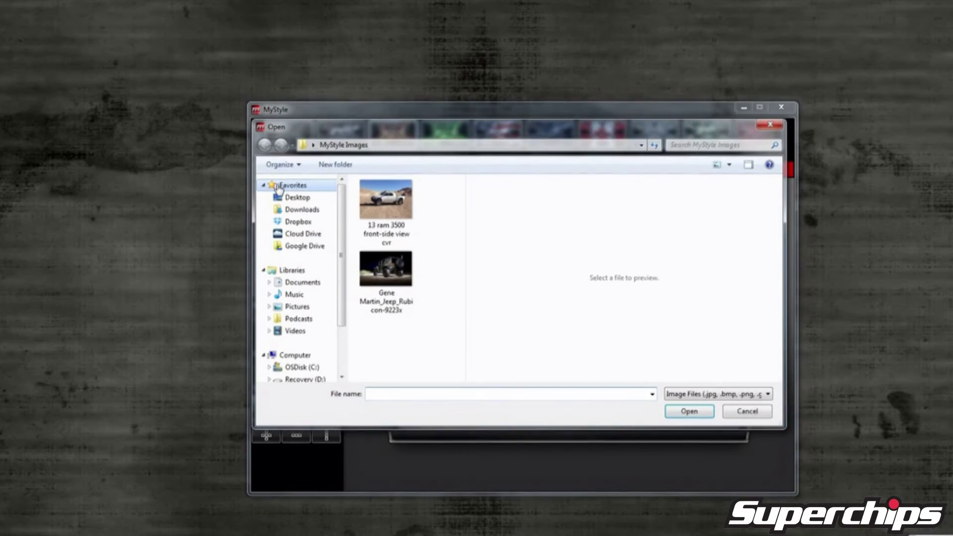
{"action": "left_click", "coordinate": [390, 205]}
{"action": "double_click", "coordinate": [389, 202]}
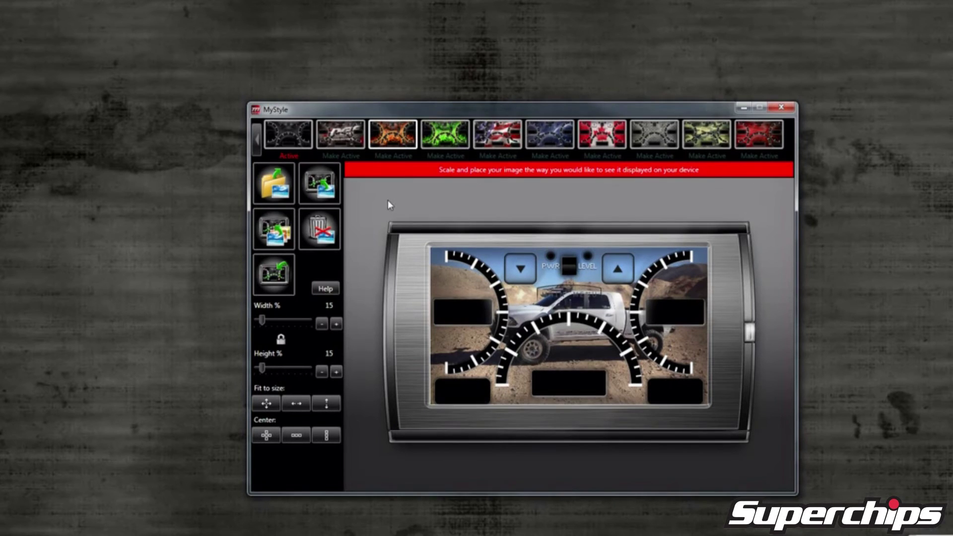
{"action": "left_click", "coordinate": [314, 193]}
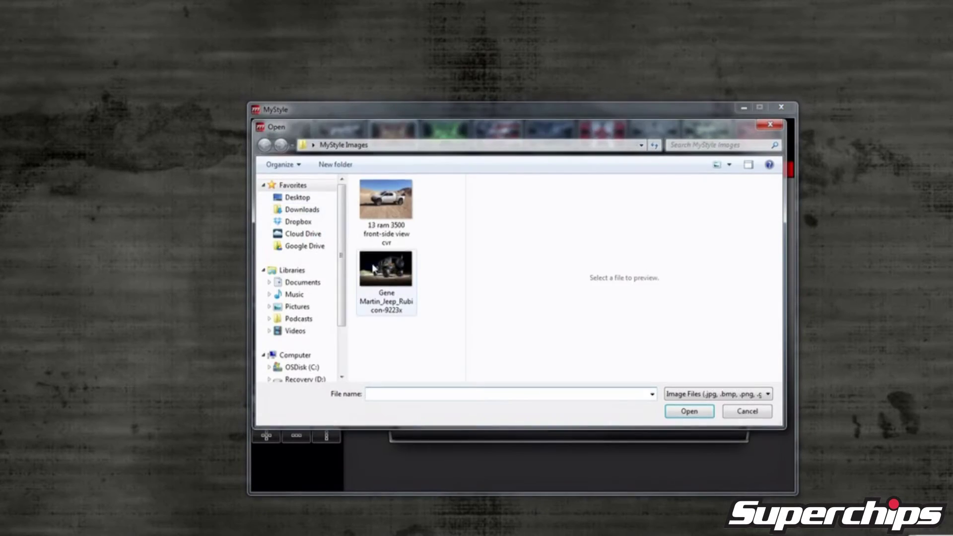
{"action": "left_click", "coordinate": [380, 274]}
{"action": "double_click", "coordinate": [378, 273]}
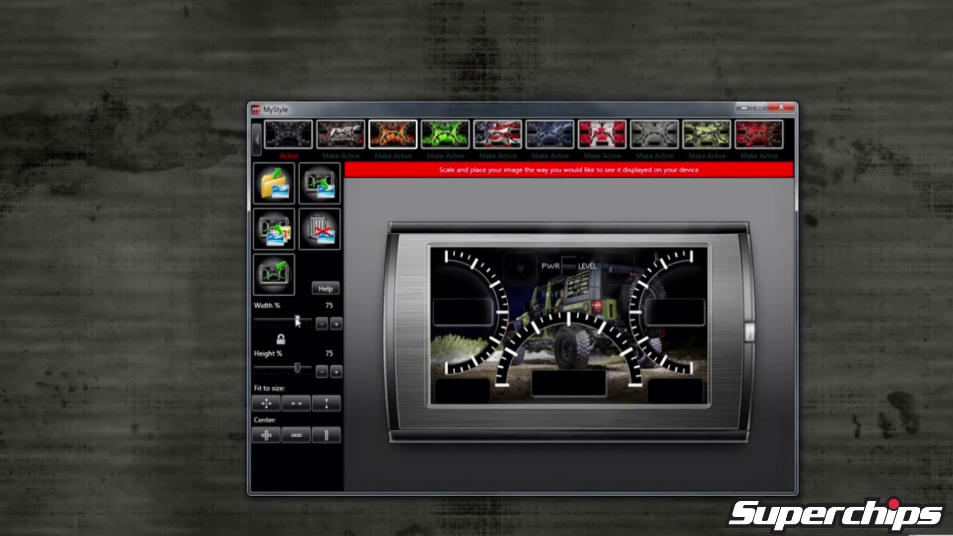
Unlock proportions, size the Jeep photo to 82% width and 83% height, and shift it slightly.
{"action": "left_click_drag", "start_coordinate": [297, 320], "coordinate": [299, 321]}
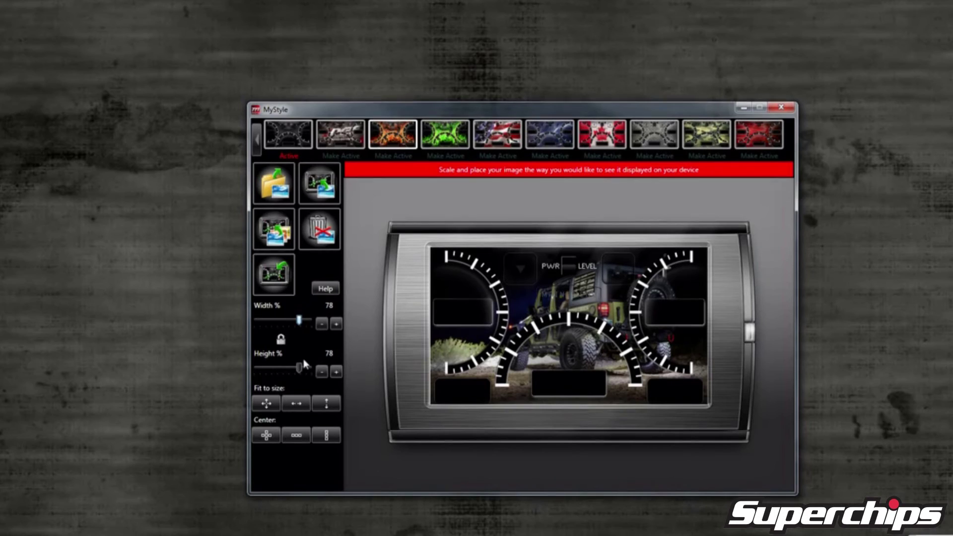
{"action": "left_click", "coordinate": [283, 341]}
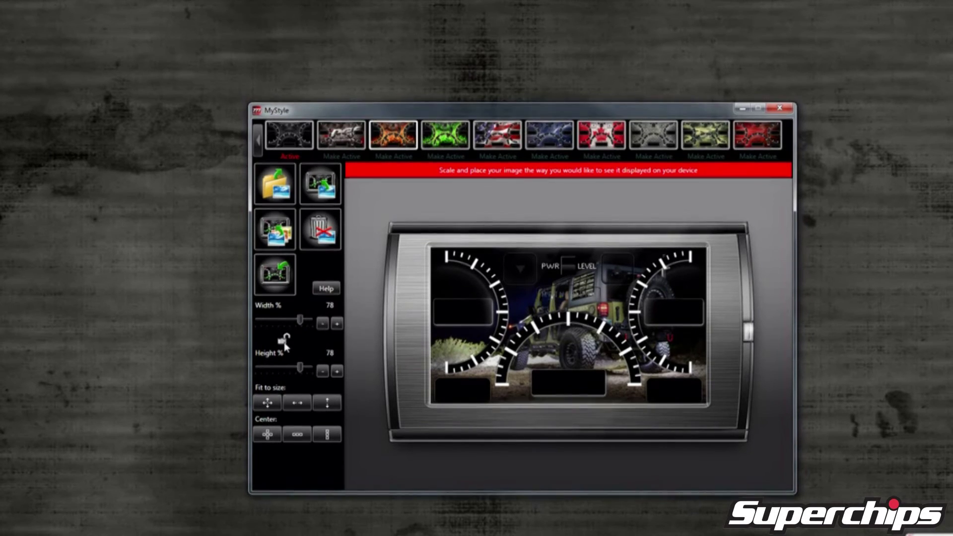
{"action": "mouse_move", "coordinate": [299, 320]}
{"action": "left_mouse_down"}
{"action": "mouse_move", "coordinate": [291, 321]}
{"action": "mouse_move", "coordinate": [305, 322]}
{"action": "left_mouse_up"}
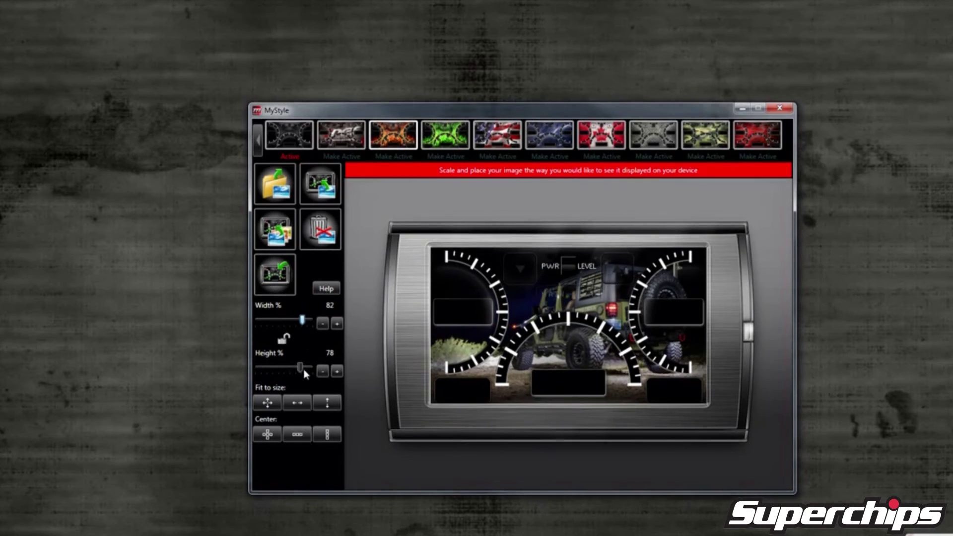
{"action": "left_click_drag", "start_coordinate": [302, 369], "coordinate": [305, 367]}
{"action": "left_click_drag", "start_coordinate": [571, 318], "coordinate": [591, 305]}
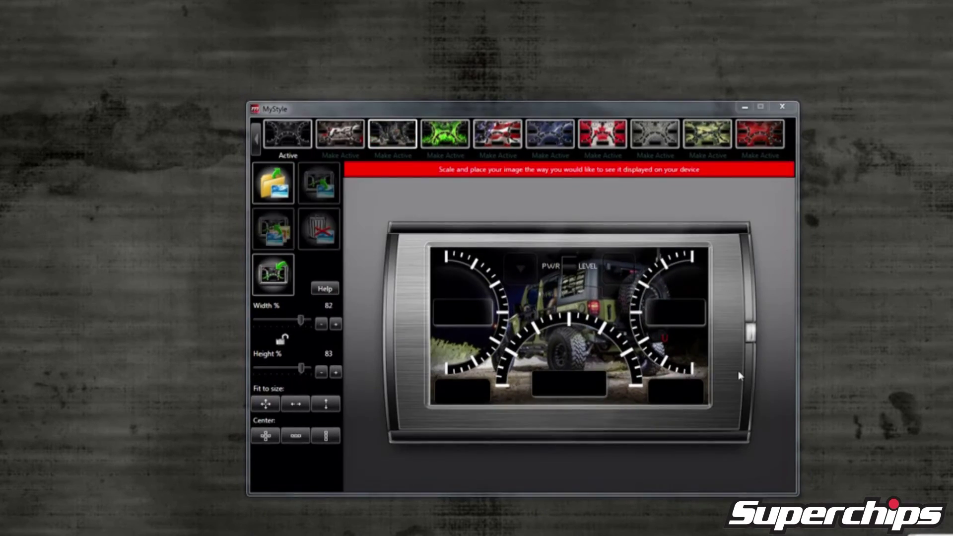
Reset the background to default, then reload the Jeep photo at 75% size.
{"action": "left_click", "coordinate": [274, 276]}
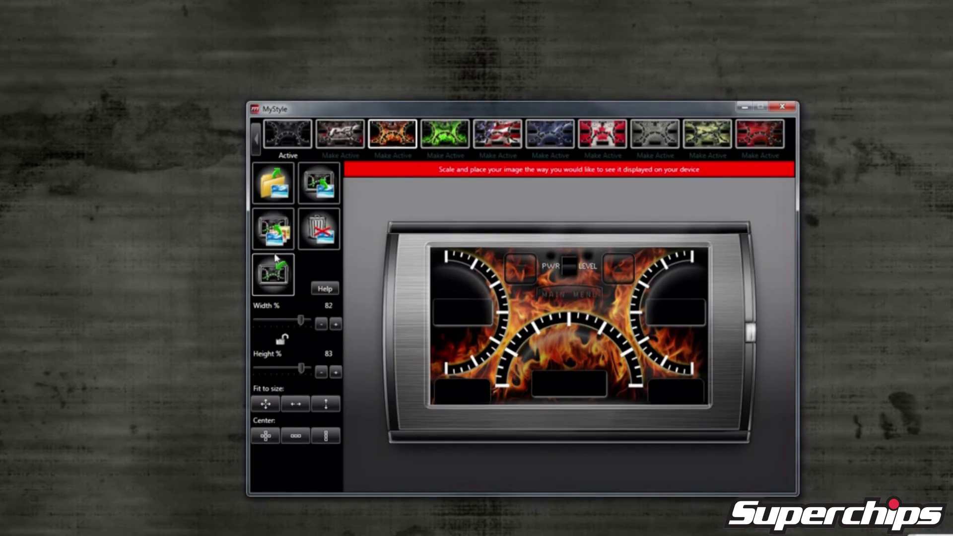
{"action": "left_click", "coordinate": [279, 193]}
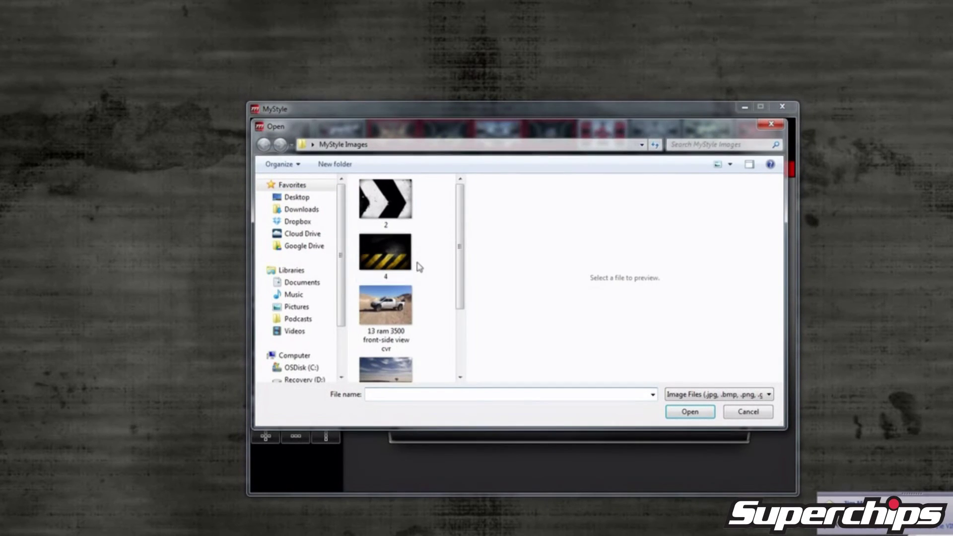
{"action": "left_click_drag", "start_coordinate": [459, 273], "coordinate": [462, 364]}
{"action": "double_click", "coordinate": [384, 336]}
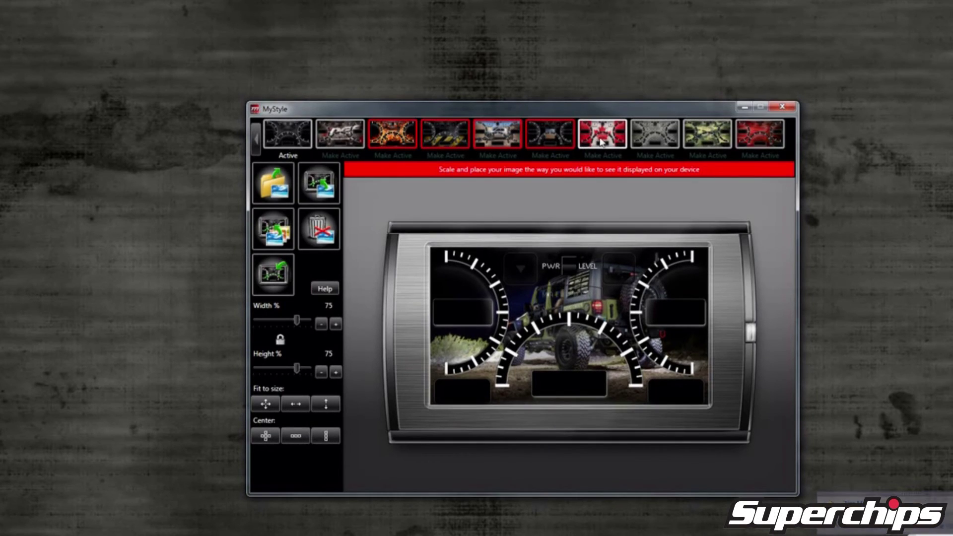
Select the diamond-plate background, then save all custom backgrounds to the device.
{"action": "left_click", "coordinate": [658, 137]}
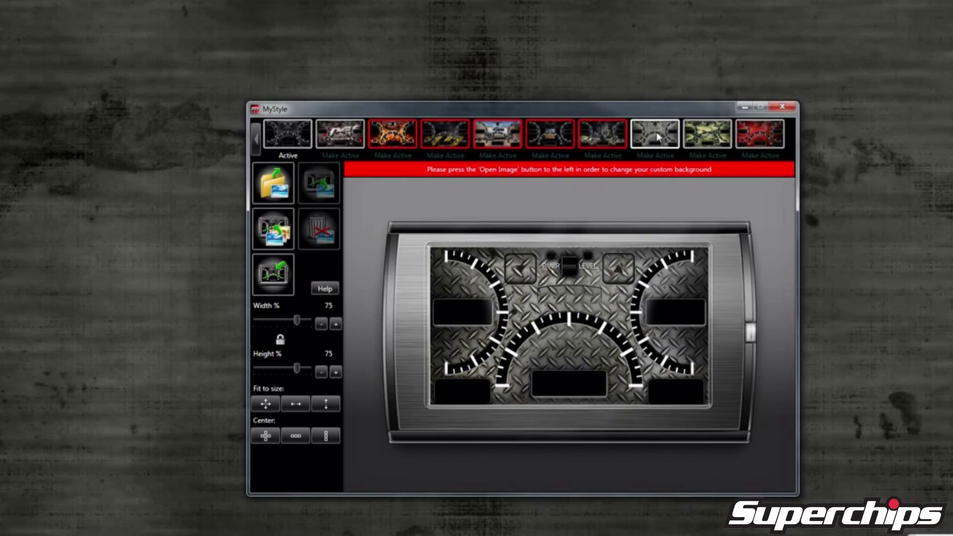
{"action": "left_click", "coordinate": [268, 234]}
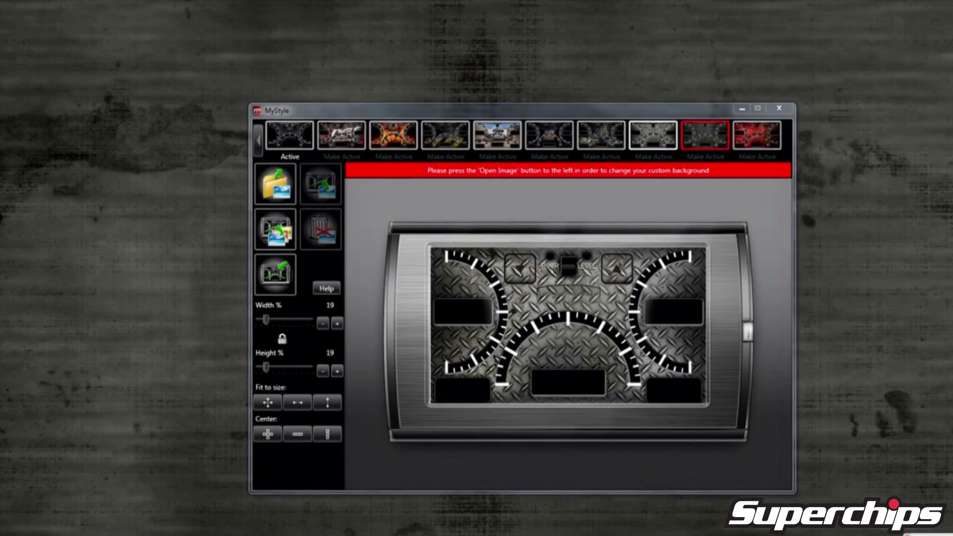
Close the MyStyle window, triggering the "Lose Changes?" prompt.
{"action": "left_click", "coordinate": [779, 107]}
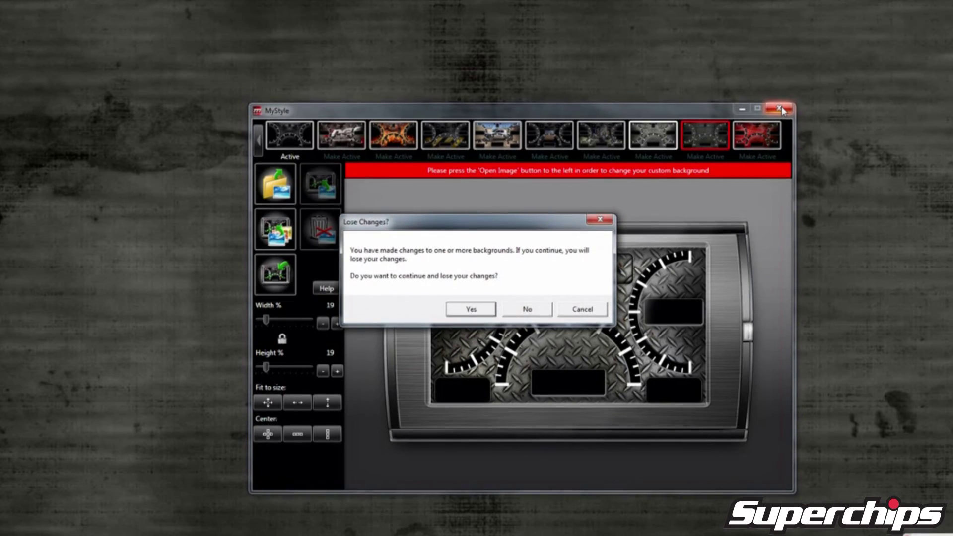